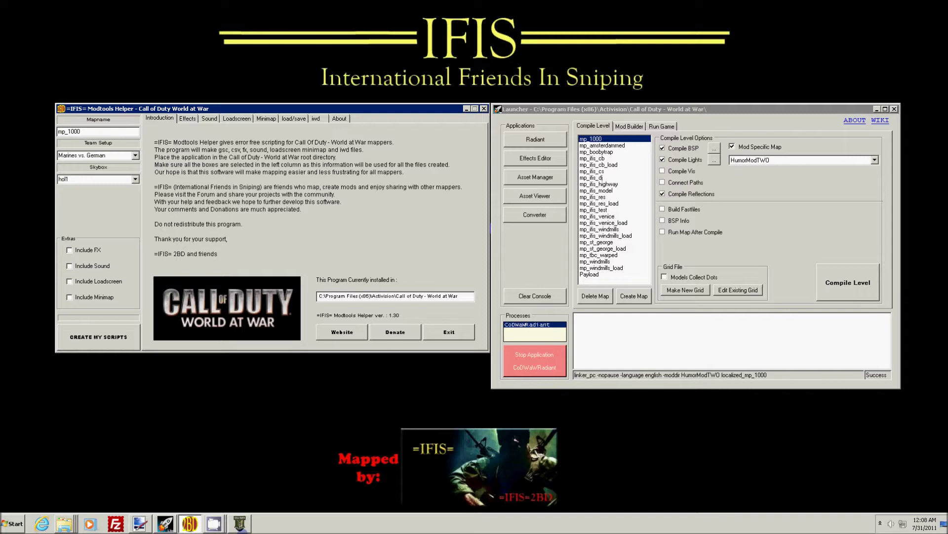
Bring the Radiant map editor with mp_1000 to the front
{"action": "left_click", "coordinate": [240, 522]}
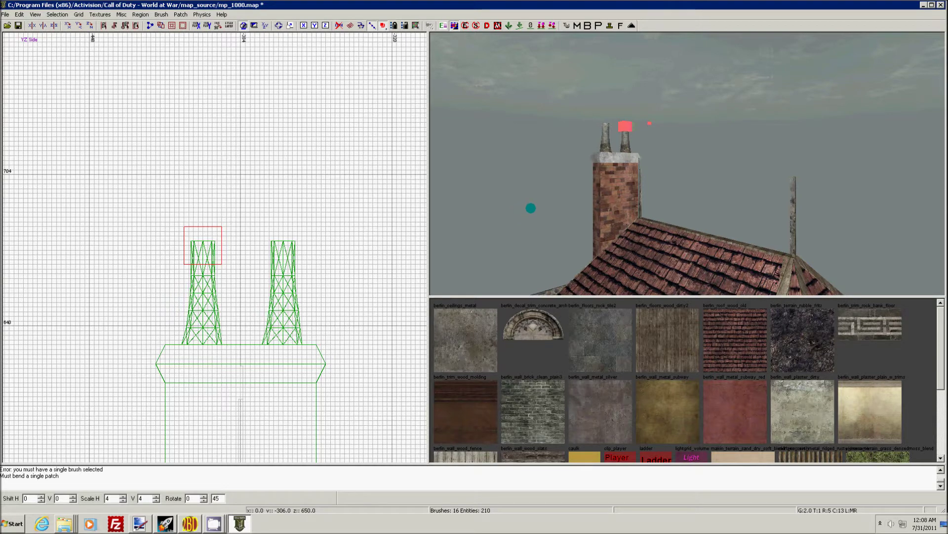
{"action": "left_click_drag", "start_coordinate": [550, 189], "coordinate": [569, 188]}
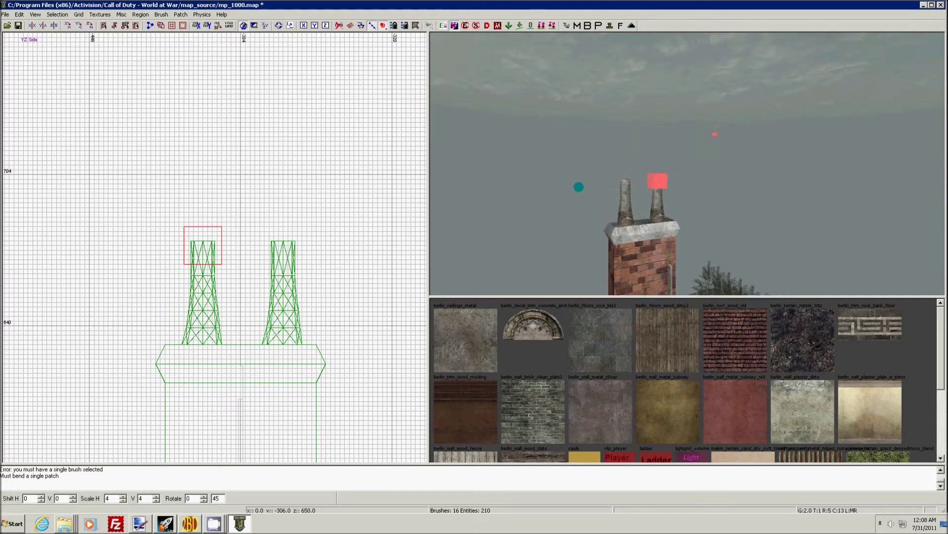
{"action": "left_click", "coordinate": [657, 180], "text": "shift"}
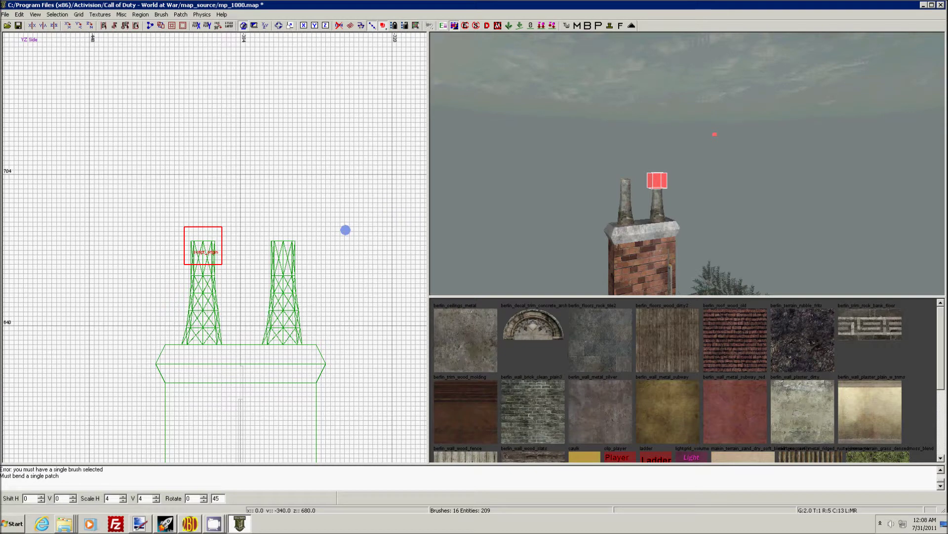
{"action": "key", "text": "n"}
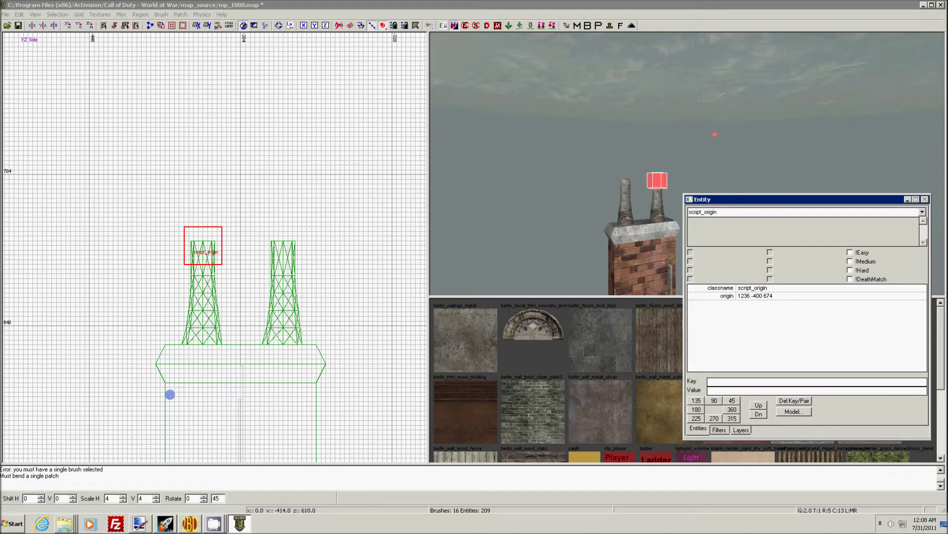
{"action": "left_click", "coordinate": [190, 523]}
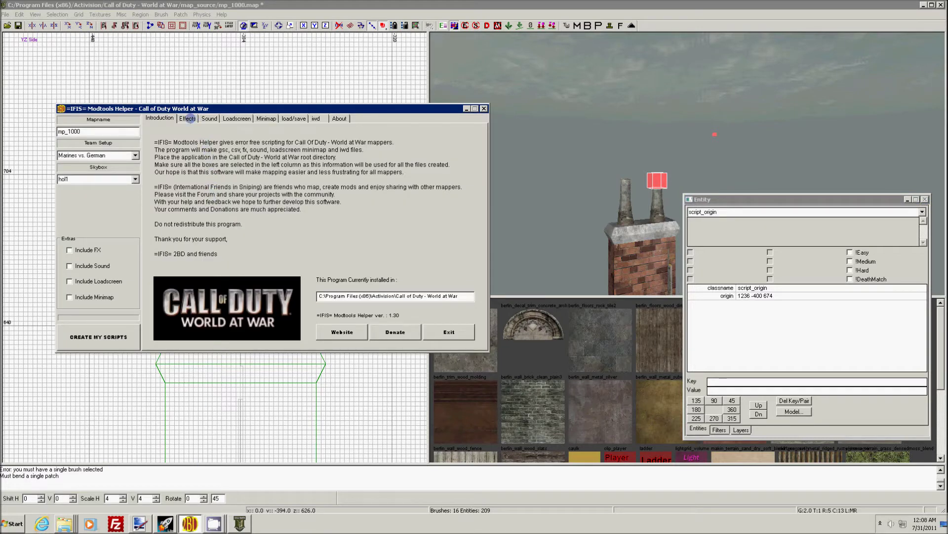
{"action": "left_click", "coordinate": [188, 119]}
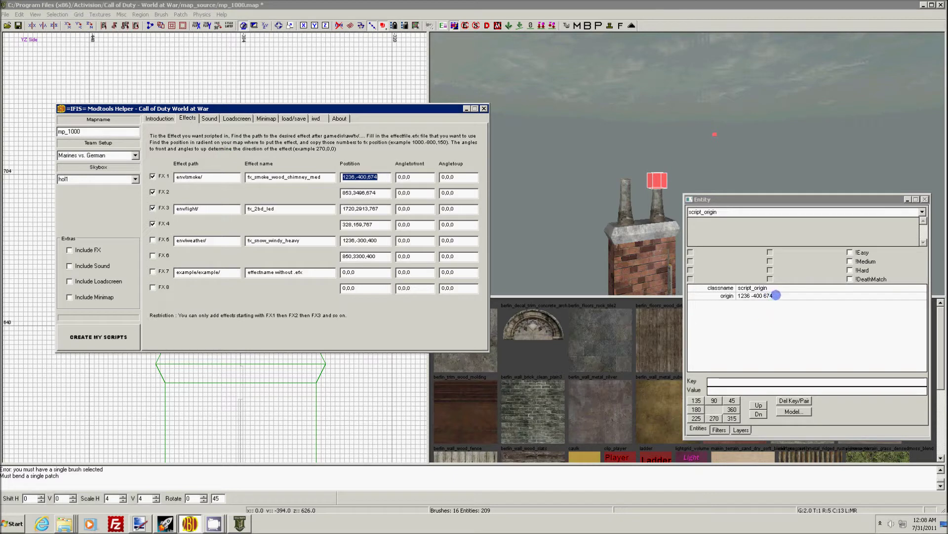
{"action": "left_click", "coordinate": [777, 295]}
{"action": "left_click", "coordinate": [738, 389]}
{"action": "left_click_drag", "start_coordinate": [738, 390], "coordinate": [687, 380]}
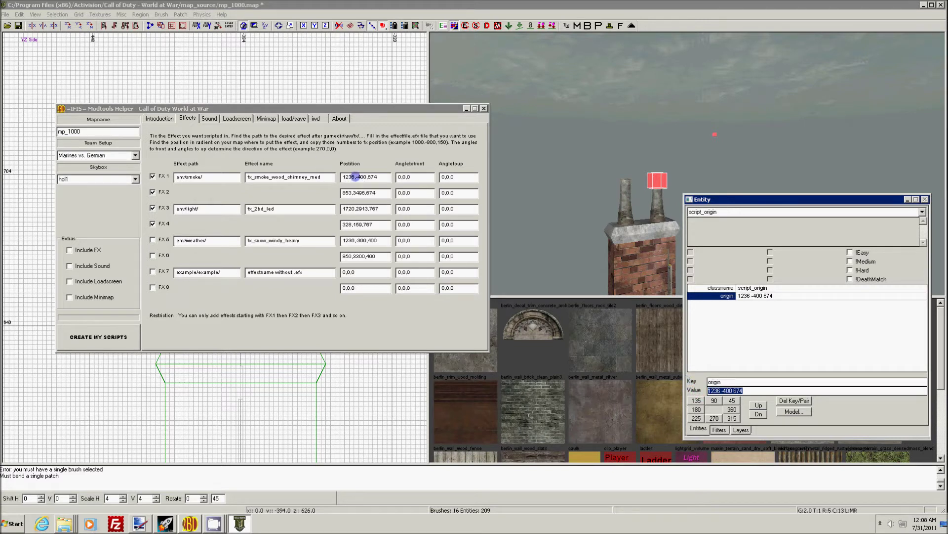
{"action": "left_click_drag", "start_coordinate": [379, 177], "coordinate": [335, 175]}
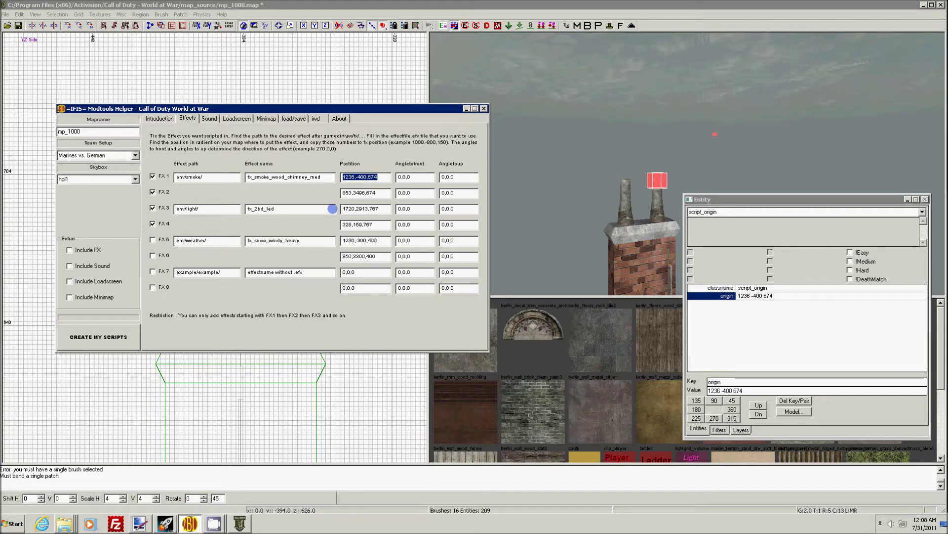
{"action": "left_click_drag", "start_coordinate": [217, 177], "coordinate": [176, 177]}
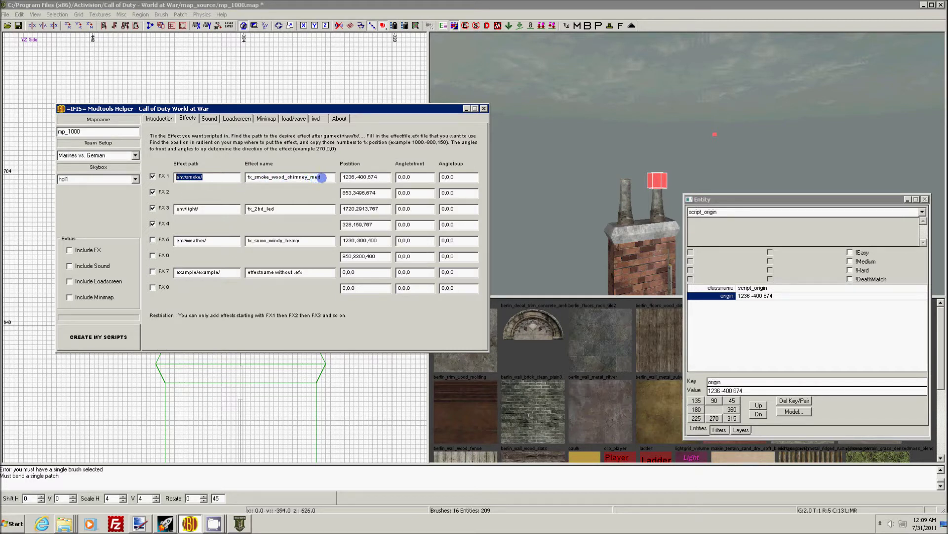
{"action": "left_click_drag", "start_coordinate": [323, 177], "coordinate": [240, 182]}
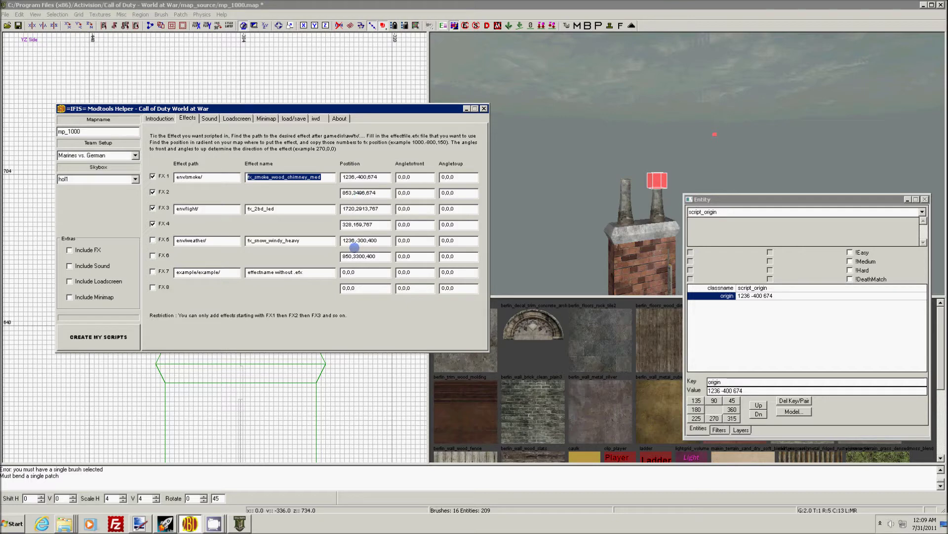
{"action": "left_click", "coordinate": [360, 79]}
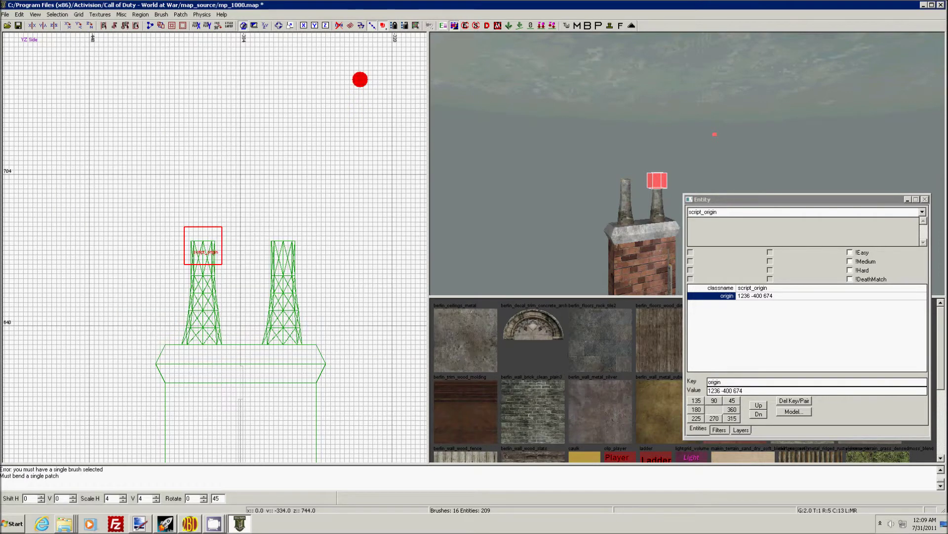
Close the entity properties and delete the script_origin above the chimney
{"action": "key", "text": "n"}
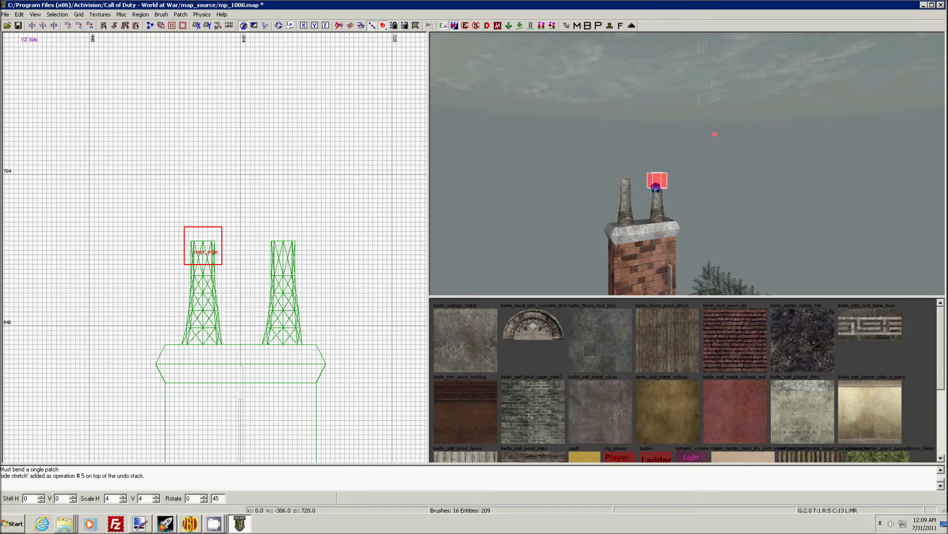
{"action": "key", "text": "Delete"}
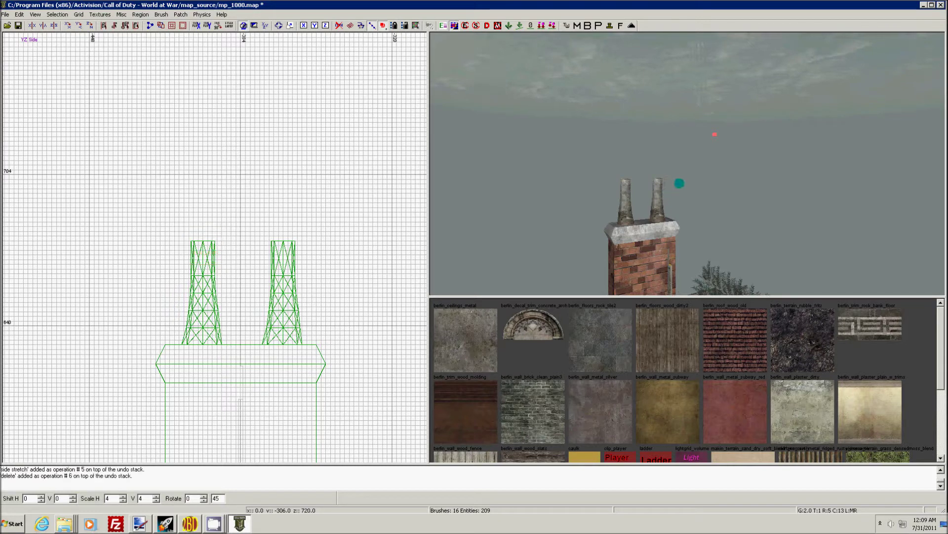
{"action": "scroll", "coordinate": [223, 267], "scroll_direction": "down", "scroll_amount": 5}
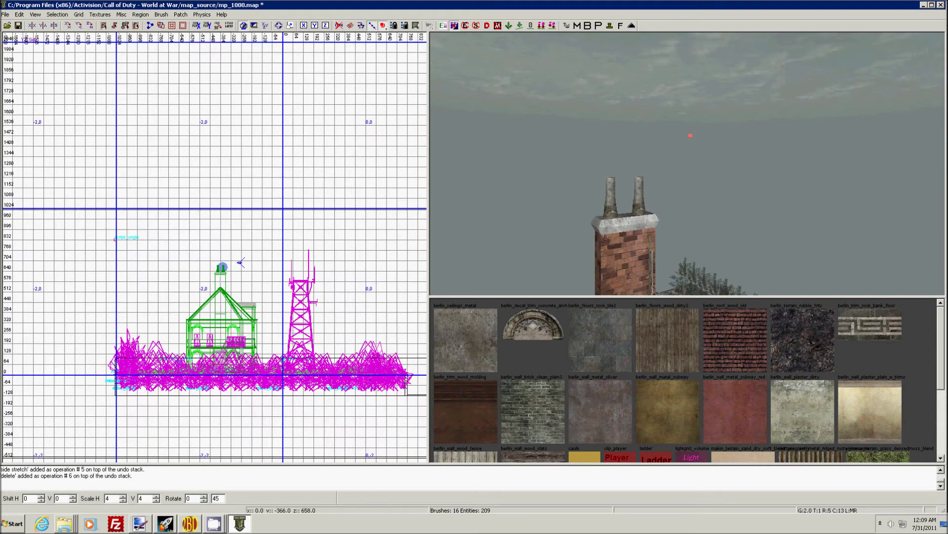
Select the minimap_corner script_origin from the top view and show its properties
{"action": "key", "text": "ctrl+Tab"}
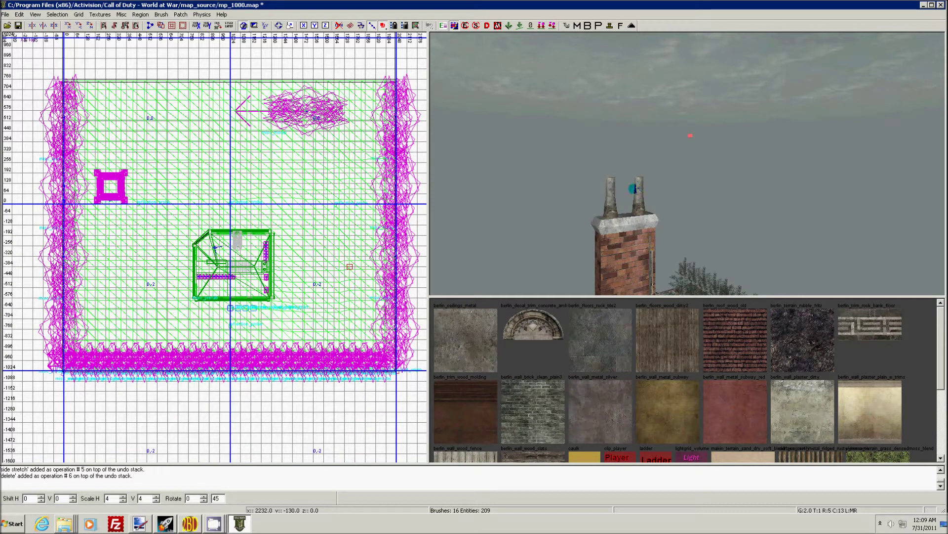
{"action": "right_click", "coordinate": [643, 187]}
{"action": "key", "text": "d"}
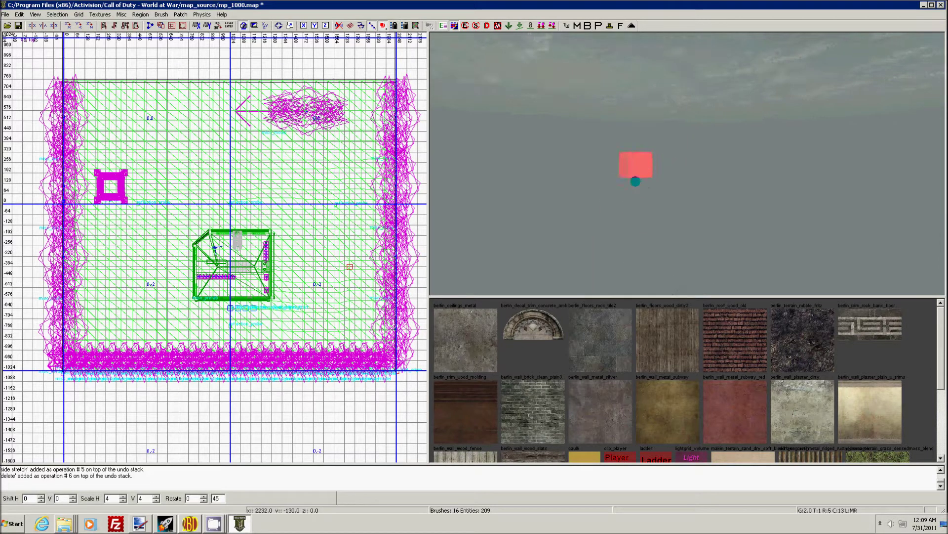
{"action": "left_click", "coordinate": [629, 168], "text": "shift"}
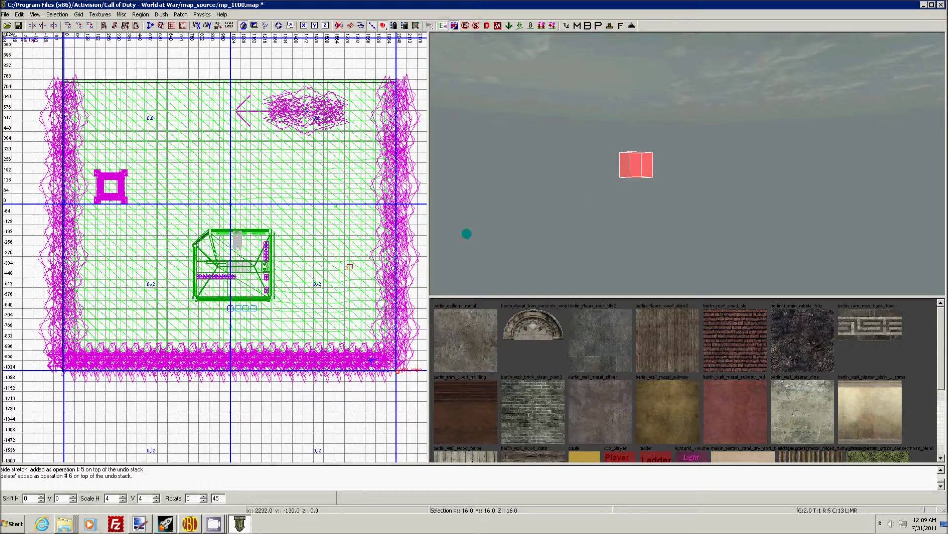
{"action": "scroll", "coordinate": [406, 386], "scroll_direction": "up", "scroll_amount": 5}
{"action": "scroll", "coordinate": [367, 341], "scroll_direction": "up", "scroll_amount": 7}
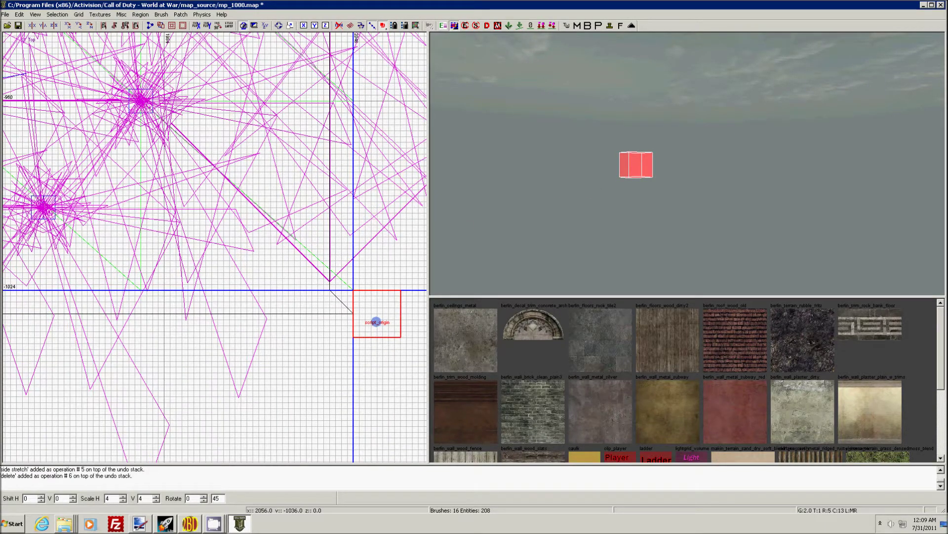
{"action": "key", "text": "n"}
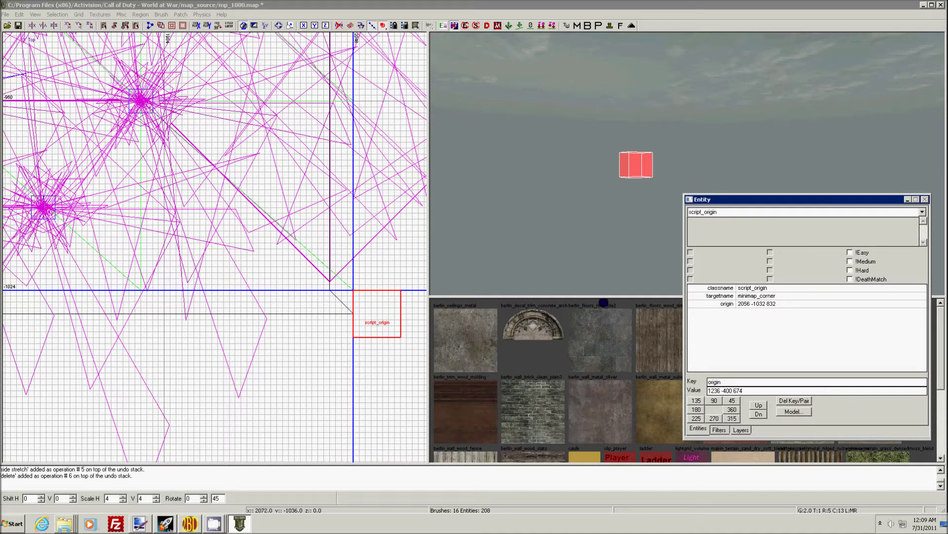
Pick the script_origin's targetname key and highlight its minimap_corner value for editing
{"action": "left_click", "coordinate": [716, 297]}
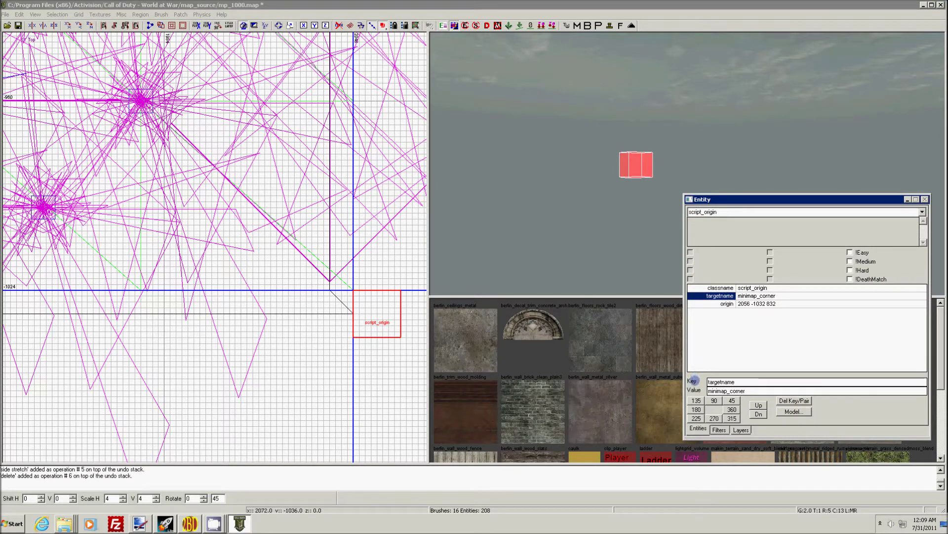
{"action": "left_click_drag", "start_coordinate": [739, 381], "coordinate": [696, 393]}
{"action": "left_click_drag", "start_coordinate": [747, 391], "coordinate": [689, 388]}
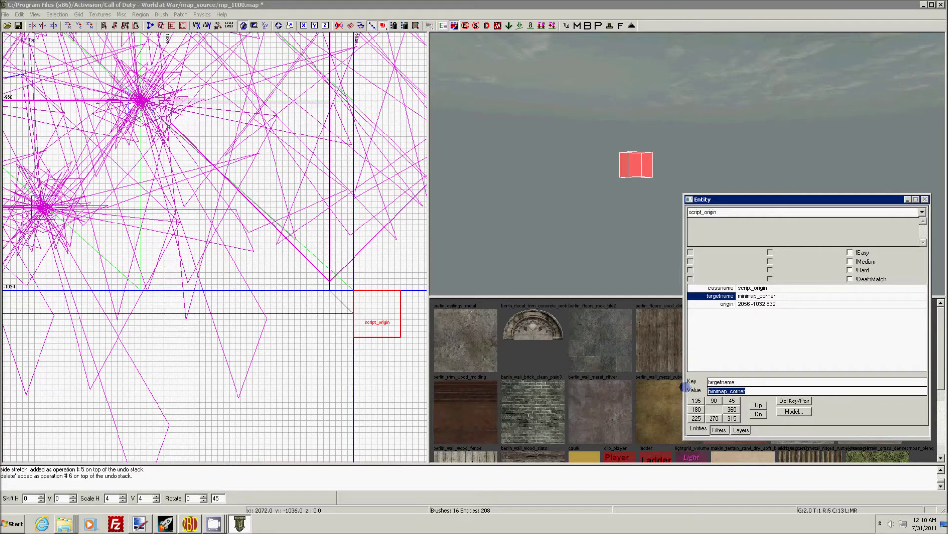
{"action": "scroll", "coordinate": [361, 334], "scroll_direction": "down", "scroll_amount": 2}
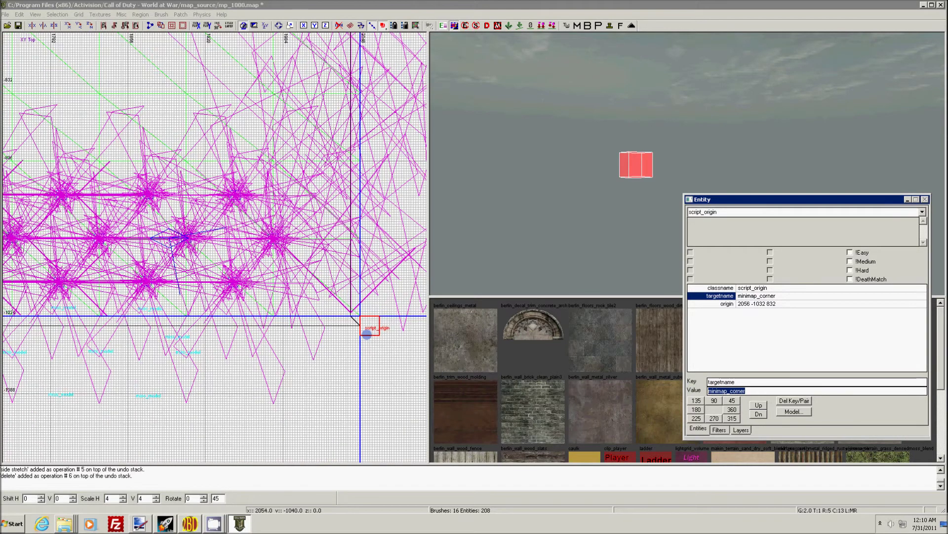
{"action": "scroll", "coordinate": [370, 330], "scroll_direction": "down", "scroll_amount": 1}
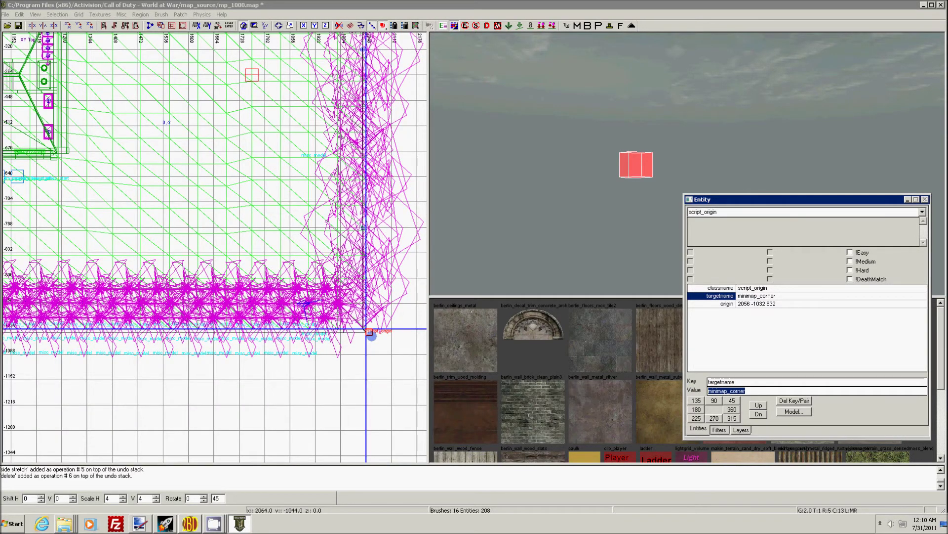
{"action": "scroll", "coordinate": [371, 336], "scroll_direction": "down", "scroll_amount": 4}
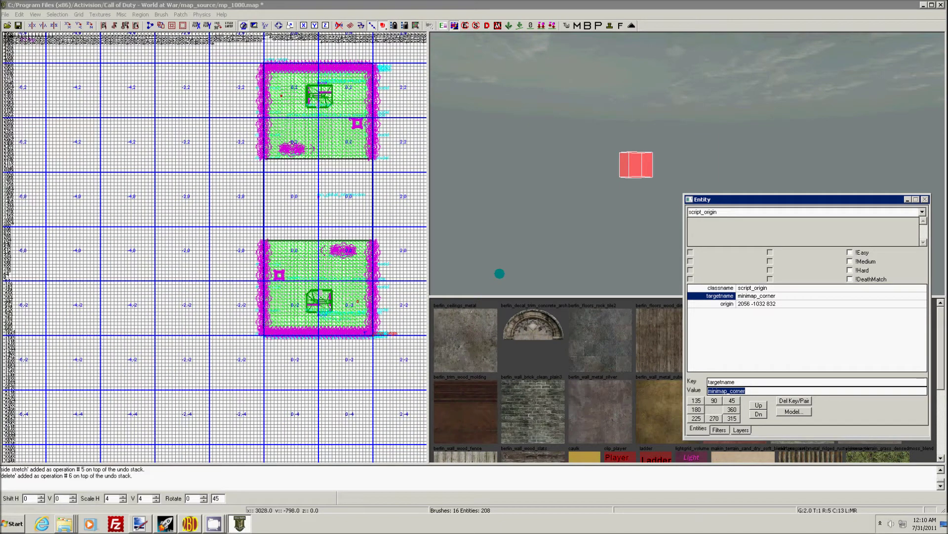
{"action": "type", "text": "n"}
Close the entity properties and fly the 3D camera toward the house and tower
{"action": "left_click", "coordinate": [520, 231]}
{"action": "key", "text": "n"}
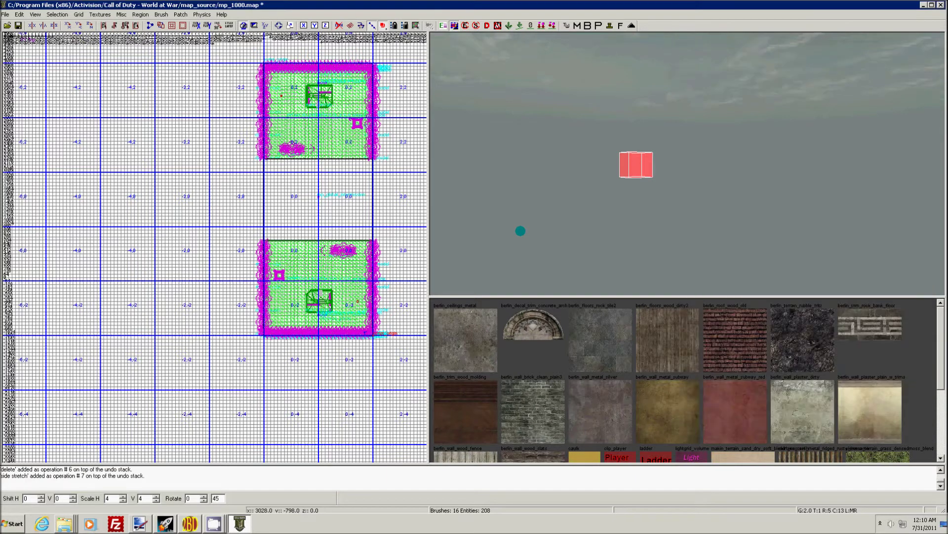
{"action": "key", "text": "Down"}
{"action": "key", "text": "Left"}
{"action": "key", "text": "Up"}
{"action": "key", "text": "Up"}
{"action": "key", "text": "Up"}
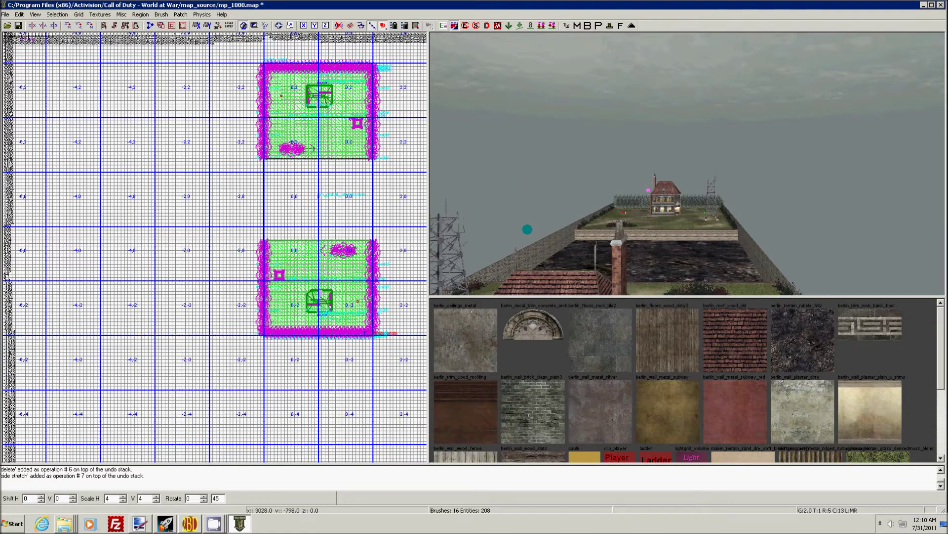
{"action": "key", "text": "Up"}
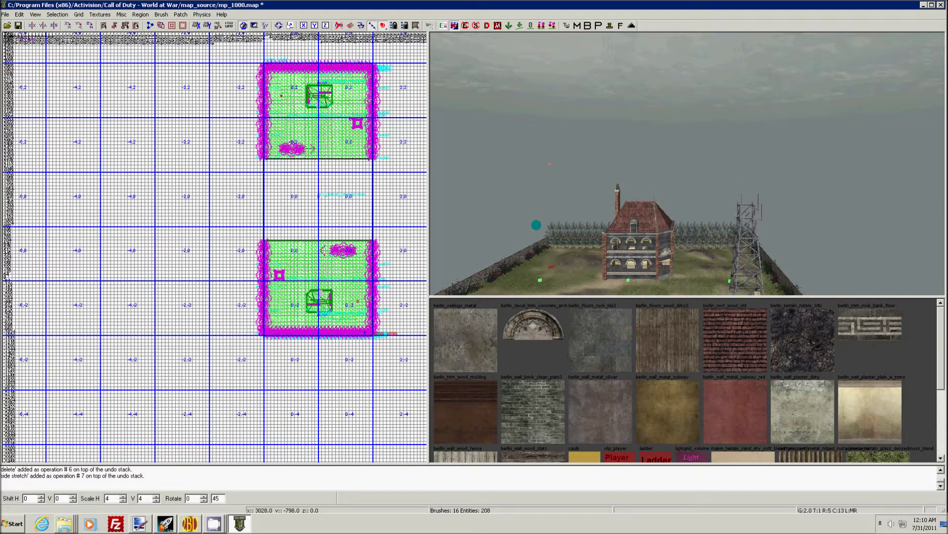
Angle the camera over both houses, then save mp_1000 and exit Radiant
{"action": "left_click_drag", "start_coordinate": [546, 205], "coordinate": [550, 207]}
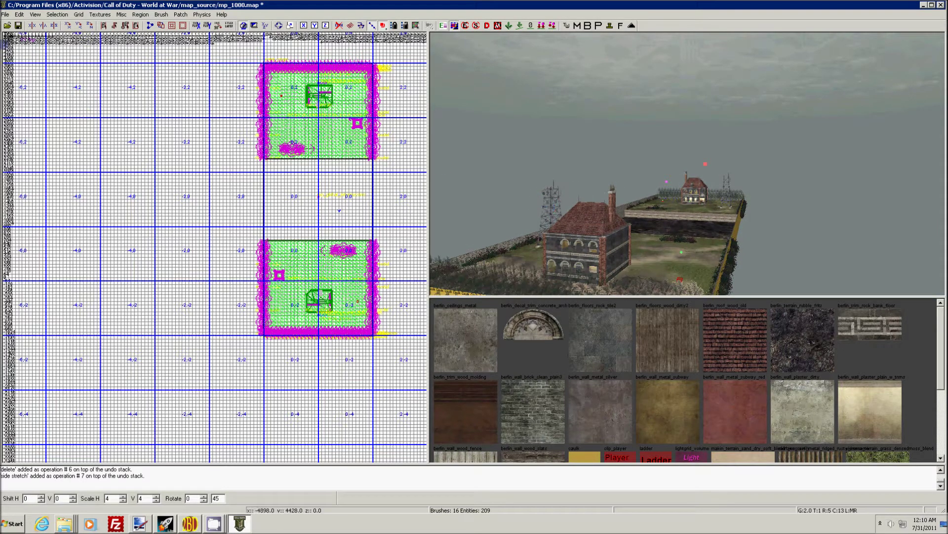
{"action": "left_click", "coordinate": [18, 25]}
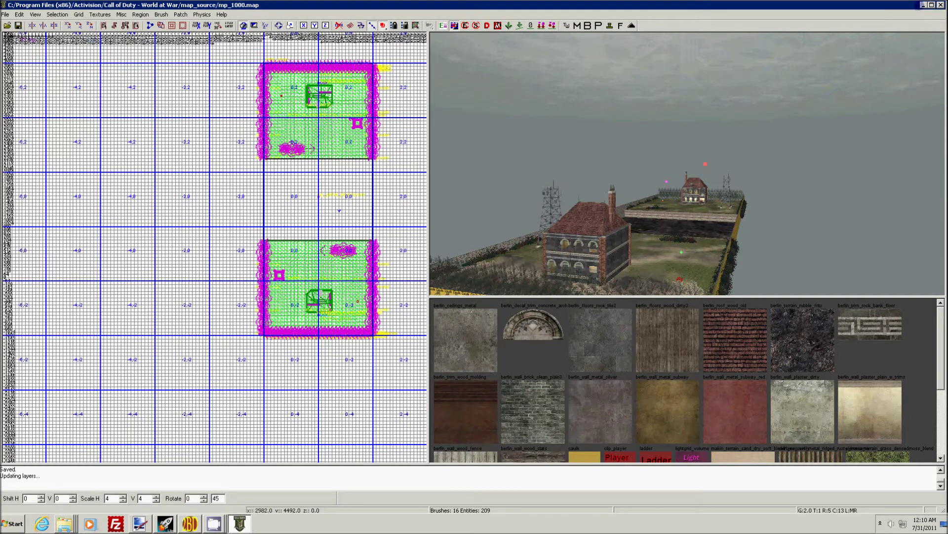
{"action": "left_click", "coordinate": [941, 4]}
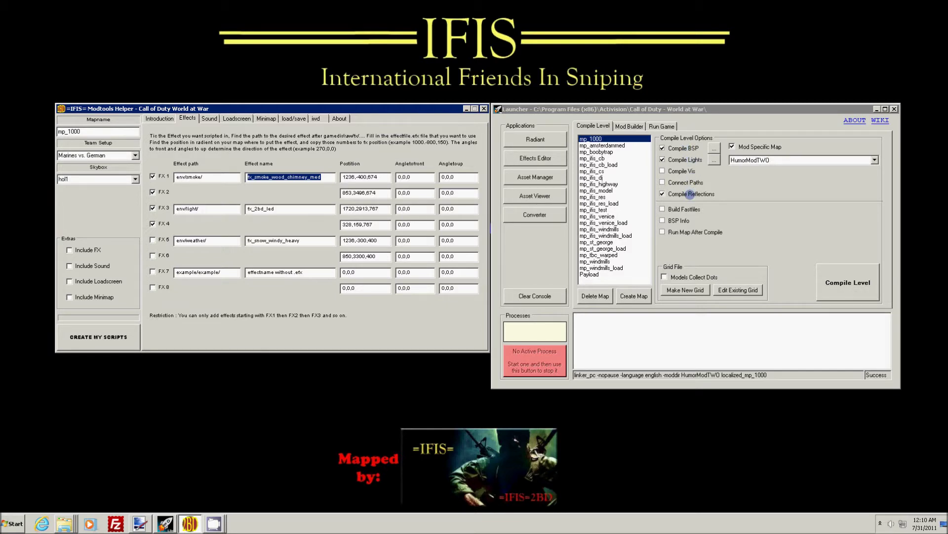
Compile mp_1000 with Build Fastfiles on, then disable Compile BSP
{"action": "left_click", "coordinate": [688, 208]}
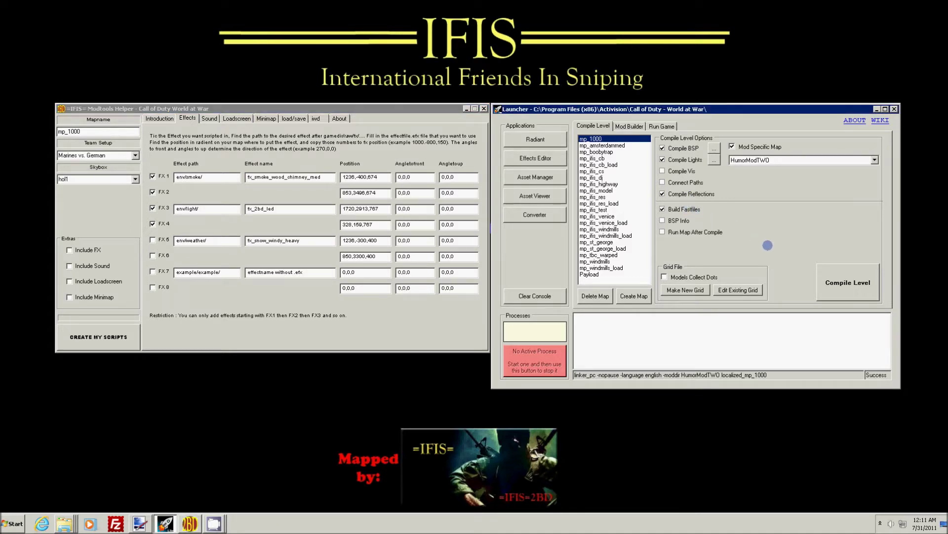
{"action": "left_click", "coordinate": [829, 277]}
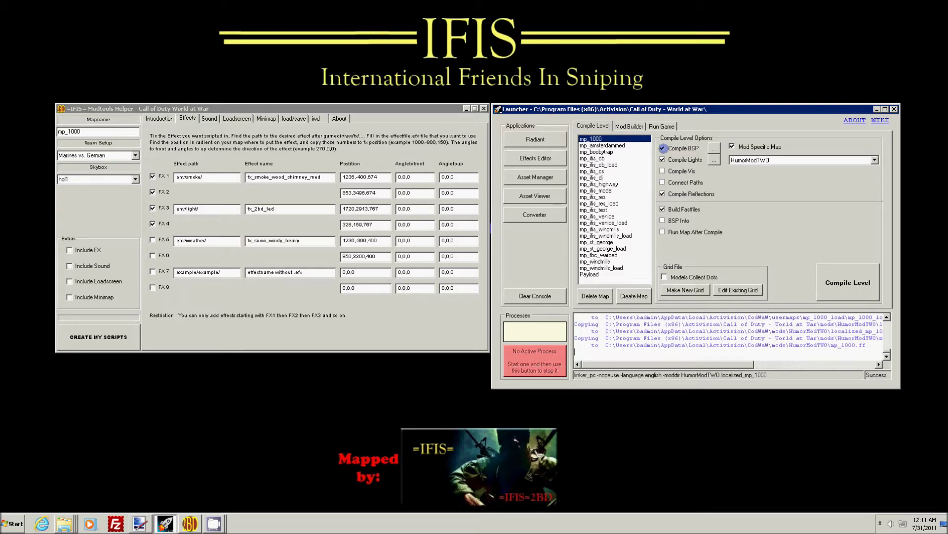
{"action": "left_click", "coordinate": [662, 148]}
Set thereisacow, developer and developer_script to 1 and choose the +devmap mp_1000 command line
{"action": "left_click", "coordinate": [652, 124]}
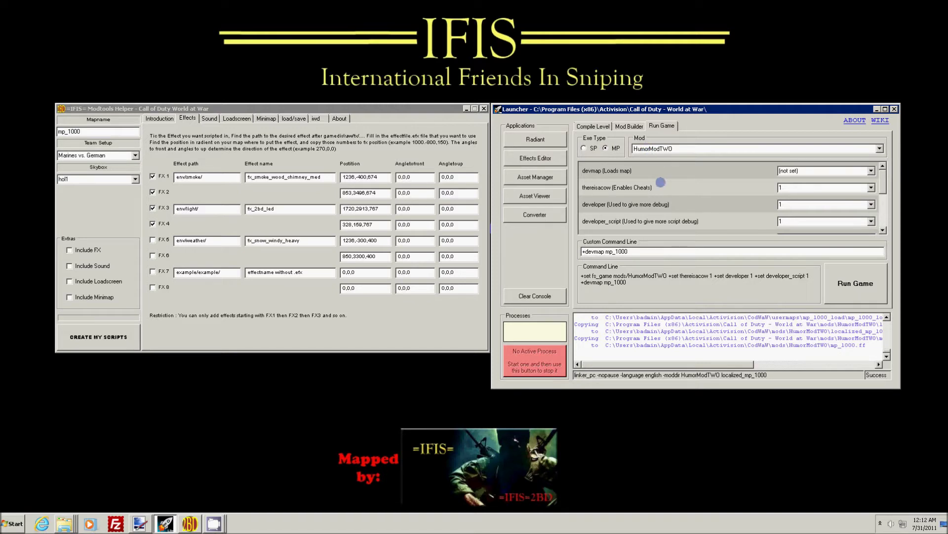
{"action": "left_click", "coordinate": [801, 187]}
{"action": "left_click", "coordinate": [778, 204]}
{"action": "left_click", "coordinate": [787, 222]}
{"action": "left_click_drag", "start_coordinate": [639, 251], "coordinate": [569, 248]}
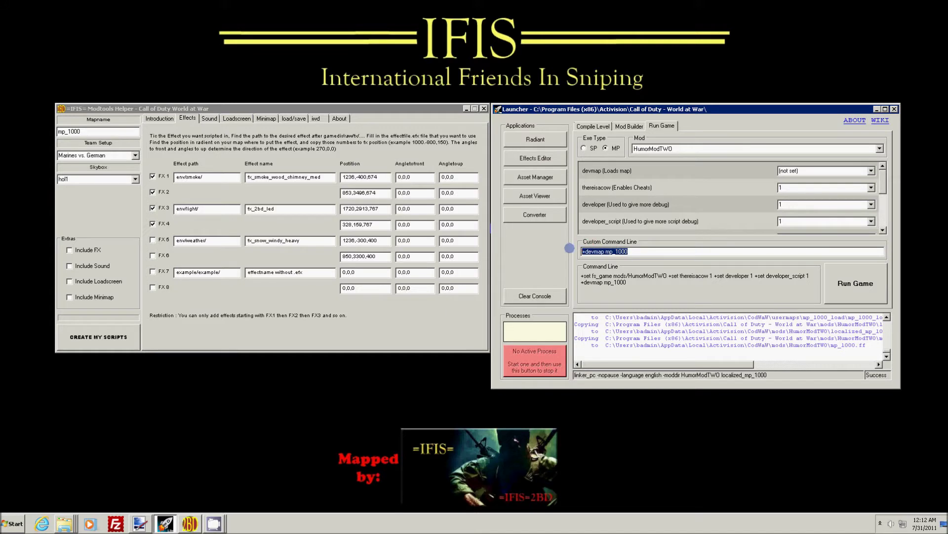